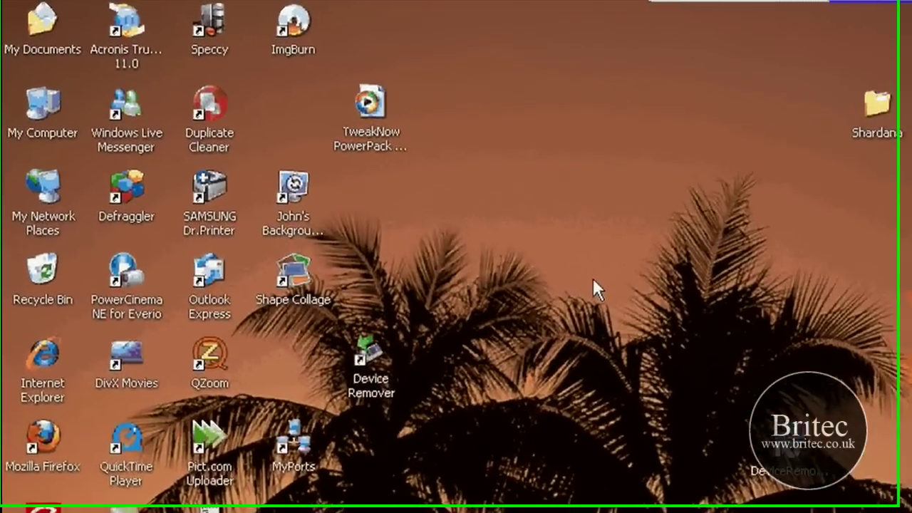
- Open Device Manager through My Computer's Properties and move its window slightly down and right
right_click(63, 46)
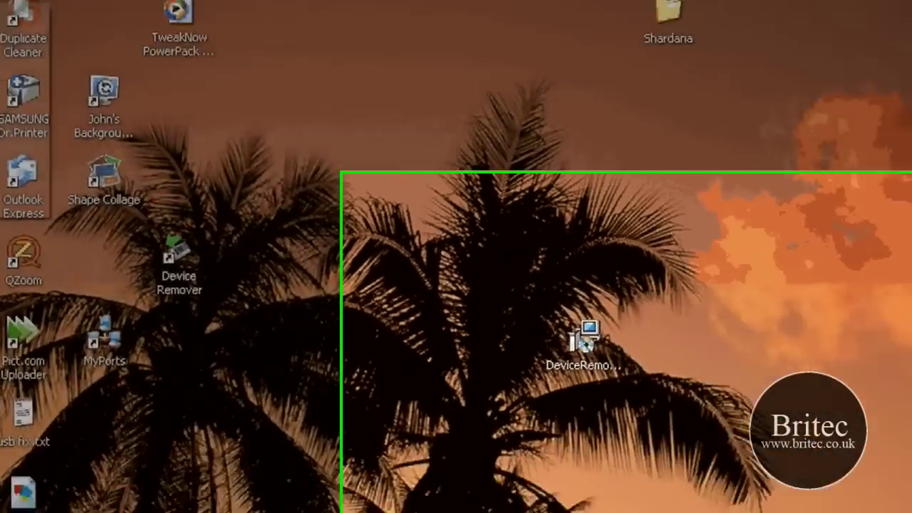
left_click(82, 311)
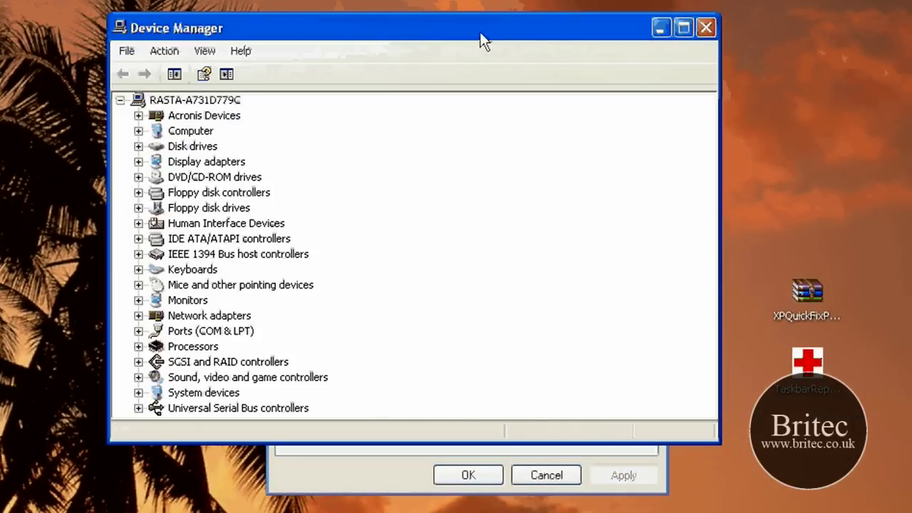
left_click_drag(482, 40, 523, 58)
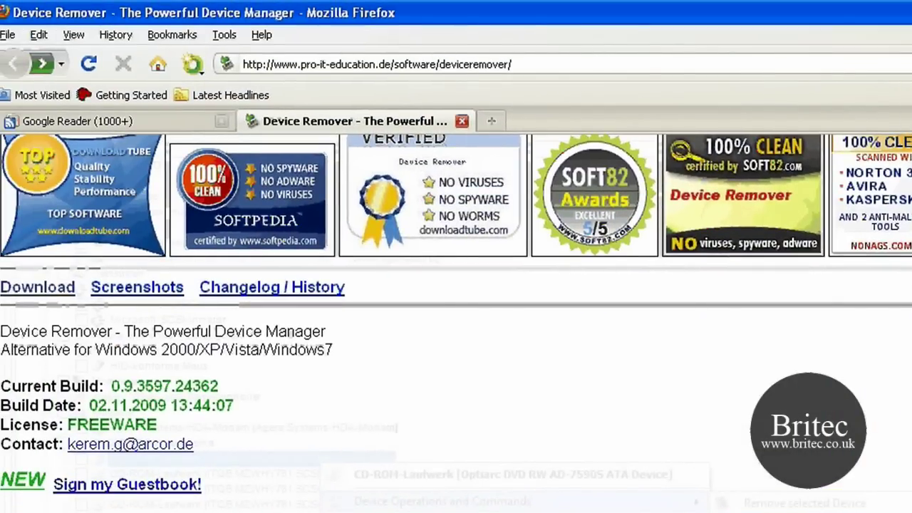
scroll(100, 228, "up", 3)
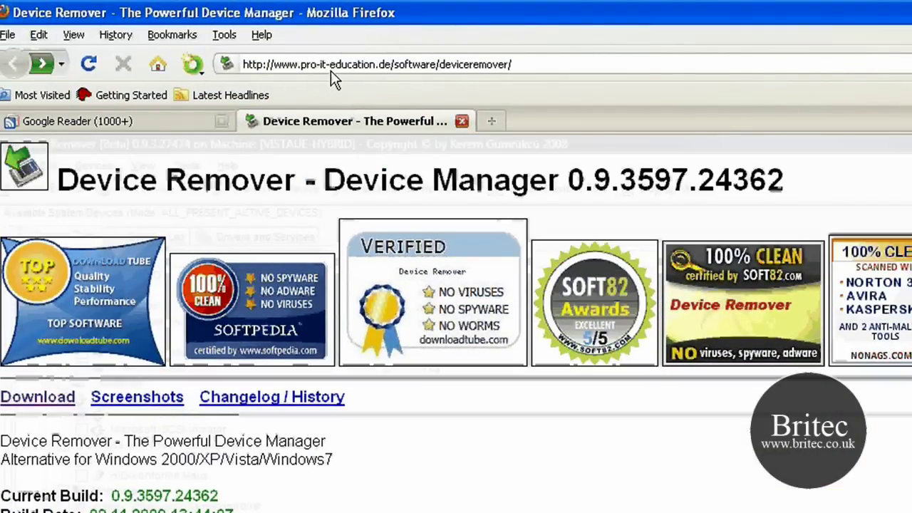
left_click(542, 71)
left_click(569, 63)
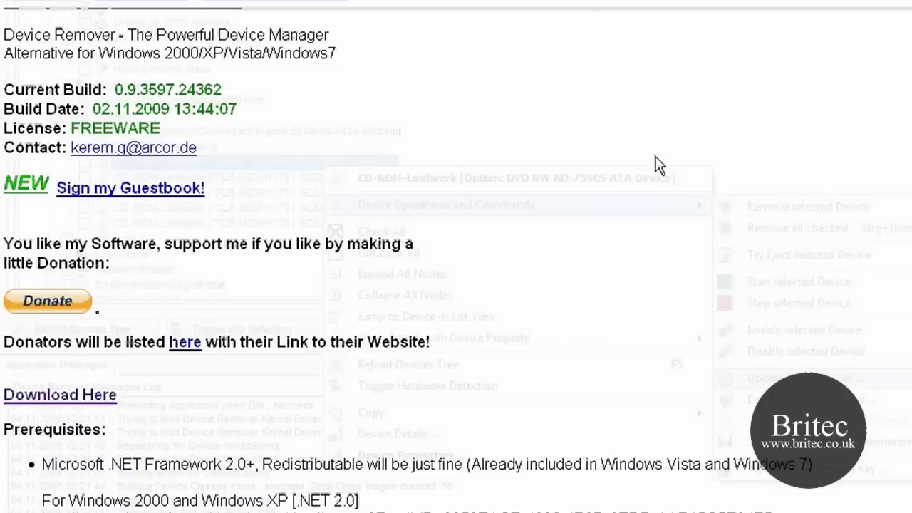
scroll(493, 356, "down", 3)
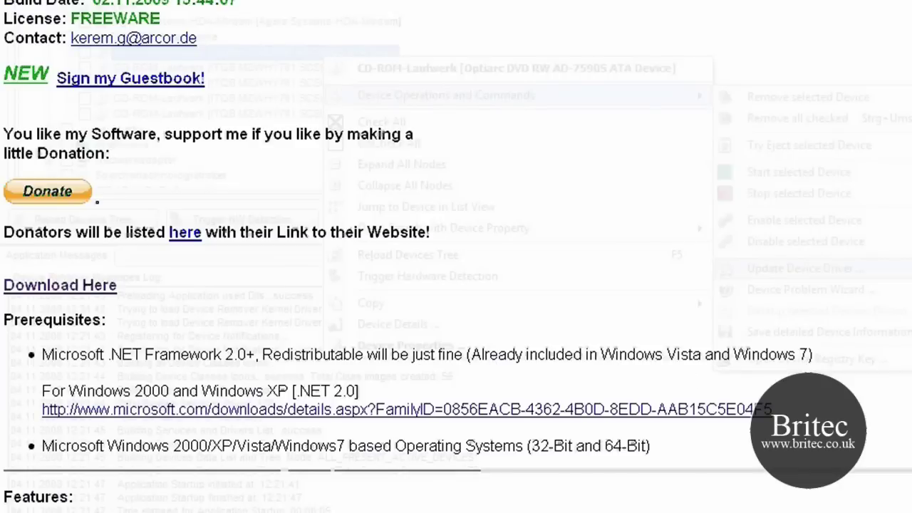
scroll(778, 357, "down", 3)
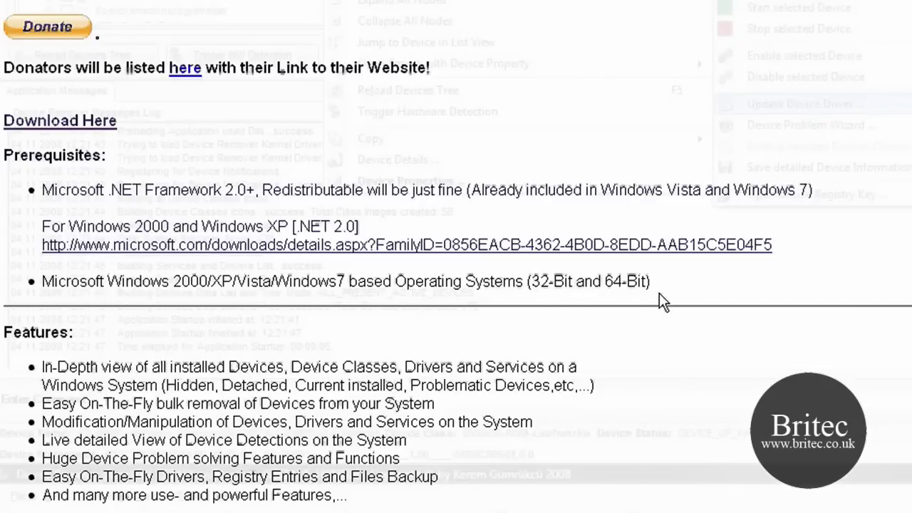
scroll(660, 294, "down", 3)
scroll(662, 296, "up", 3)
scroll(806, 332, "up", 5)
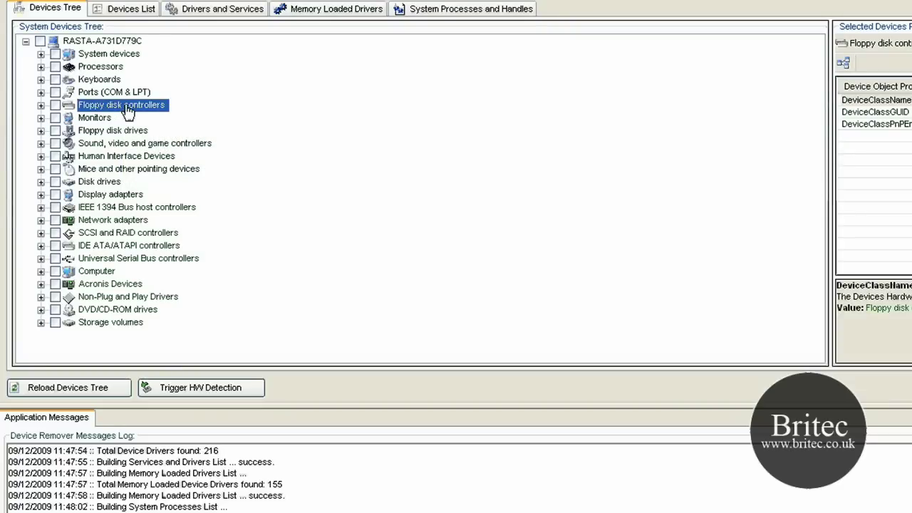
- Bring up the context menu for Floppy disk controllers in the Devices Tree
right_click(118, 107)
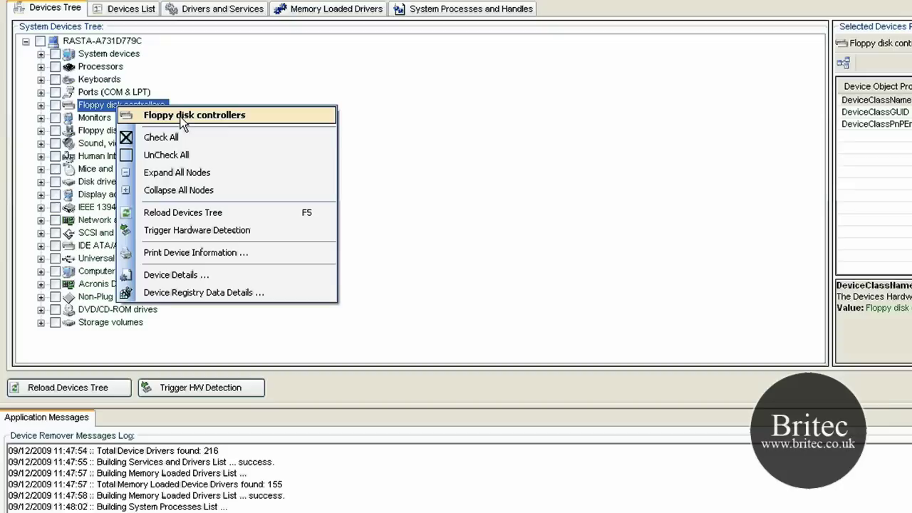
left_click(191, 296)
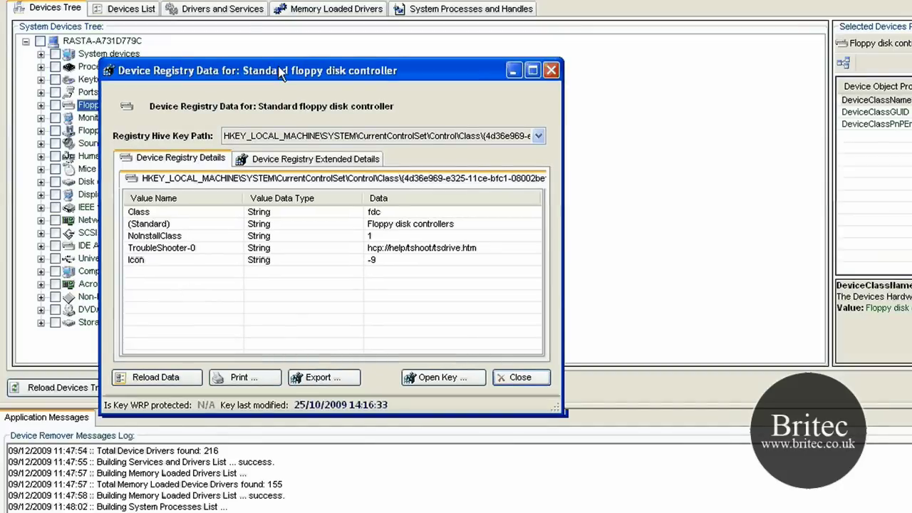
left_click_drag(286, 72, 198, 23)
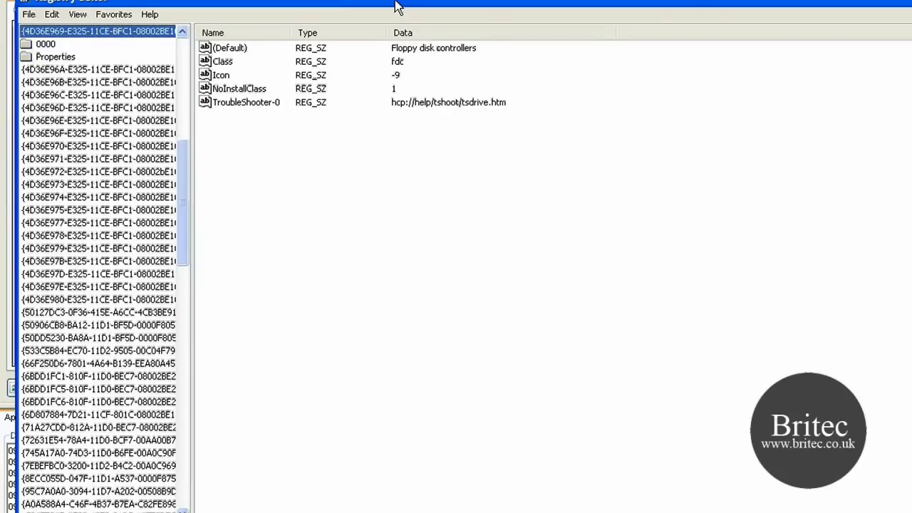
left_click_drag(397, 4, 387, 3)
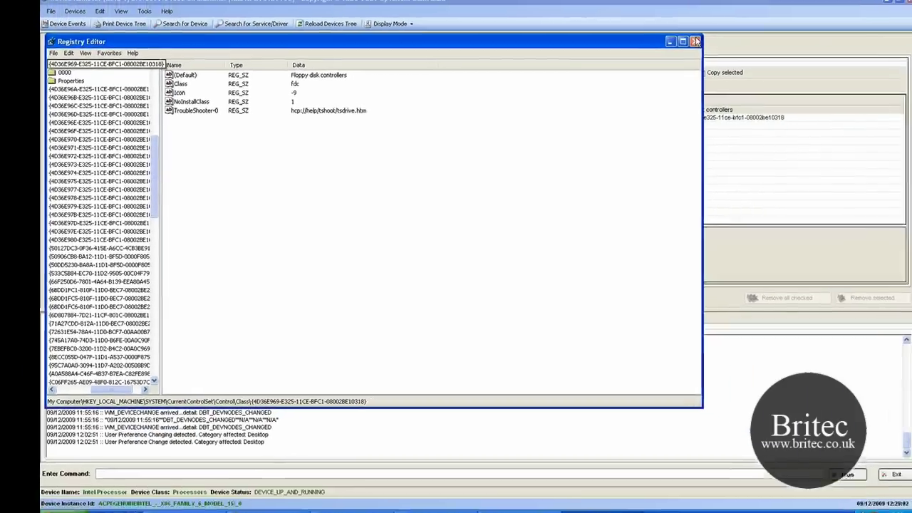
left_click(908, 5)
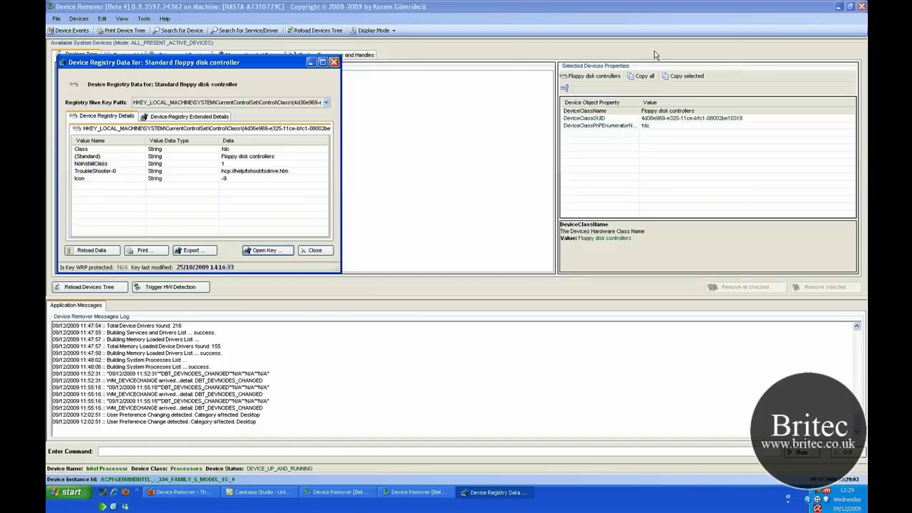
- Close the registry data window, switch to the Devices List, and check device info tooltips
left_click(336, 58)
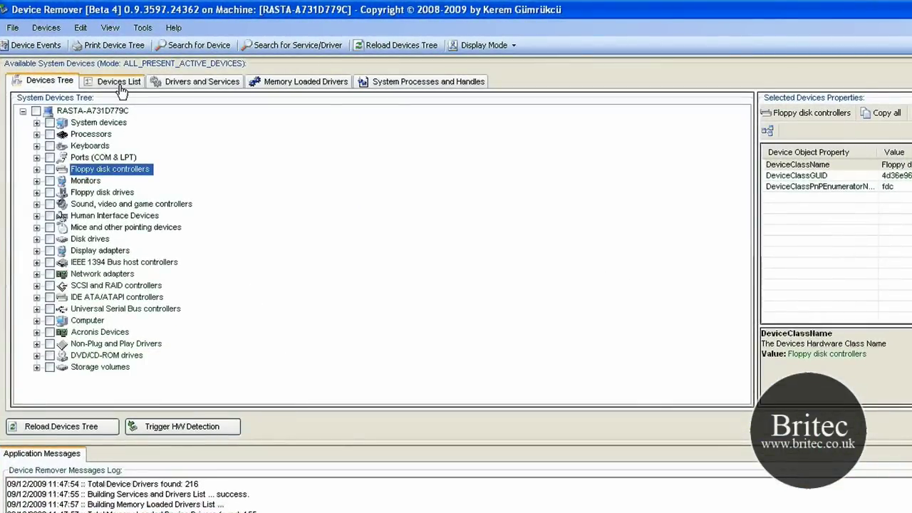
left_click(119, 83)
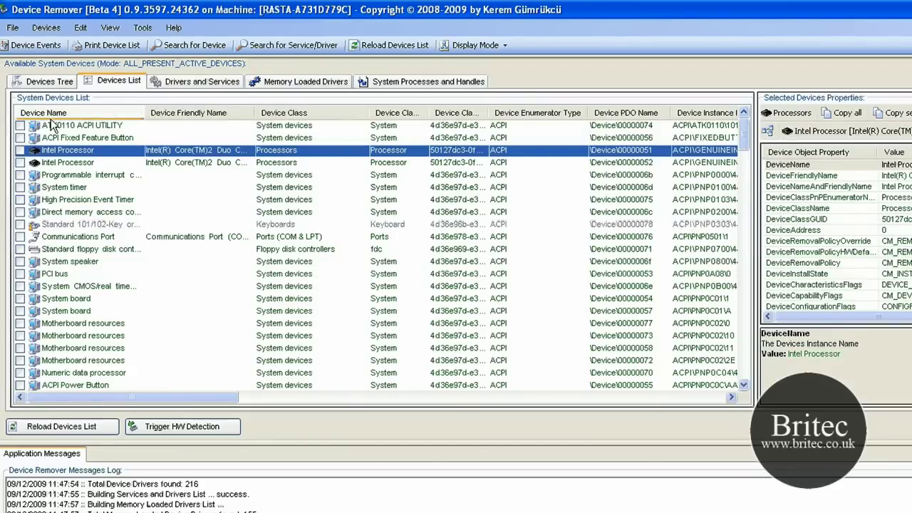
mouse_move(42, 194)
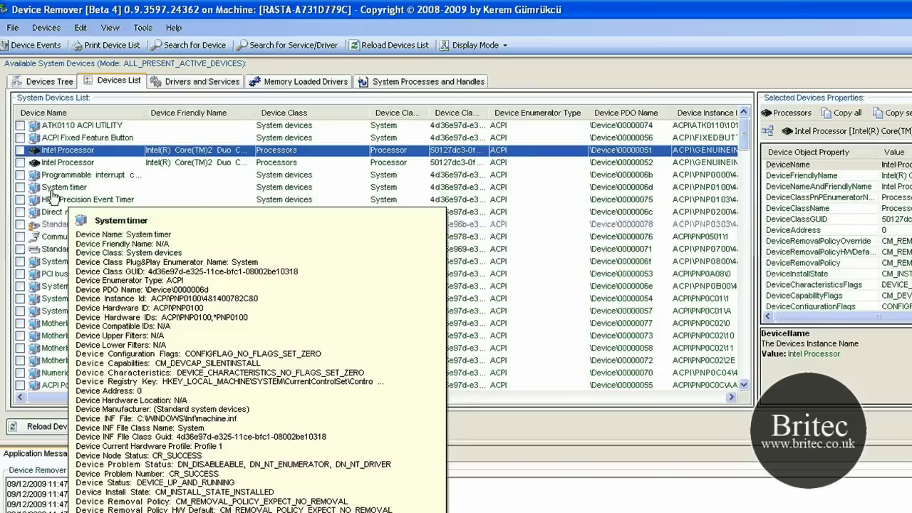
mouse_move(57, 326)
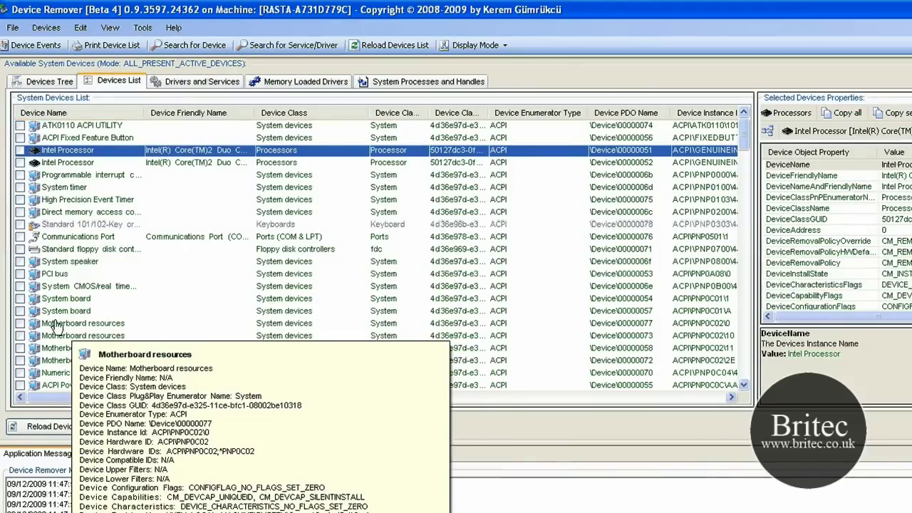
mouse_move(65, 231)
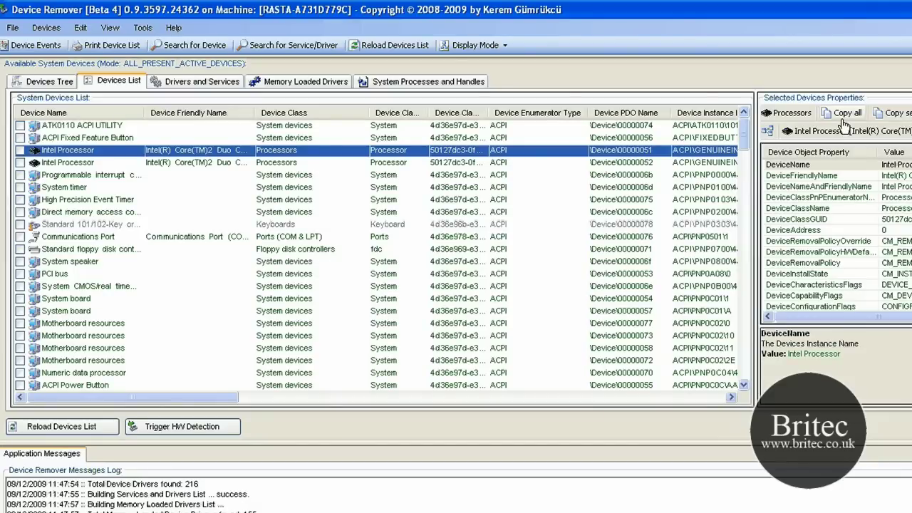
mouse_move(404, 285)
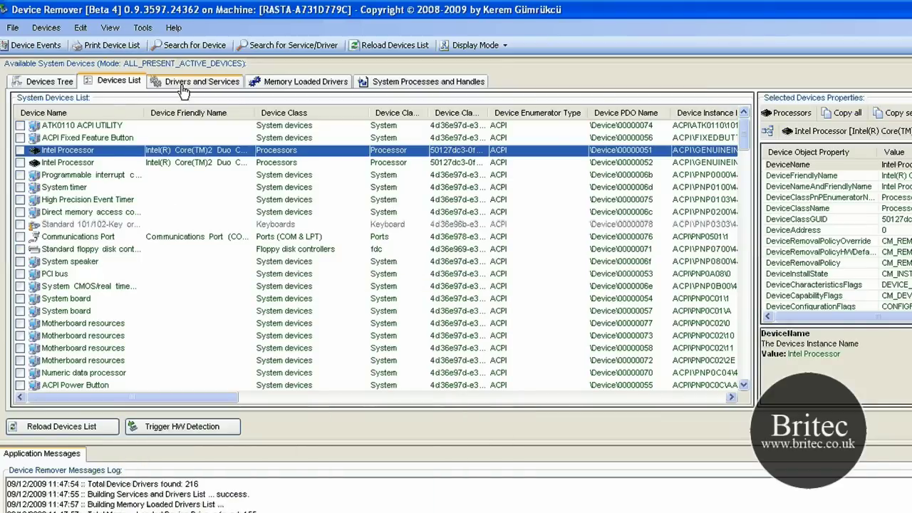
- Scroll through Drivers and Services, then show Memory Loaded Drivers such as ntoskrnl.exe and hal.dll
left_click(183, 89)
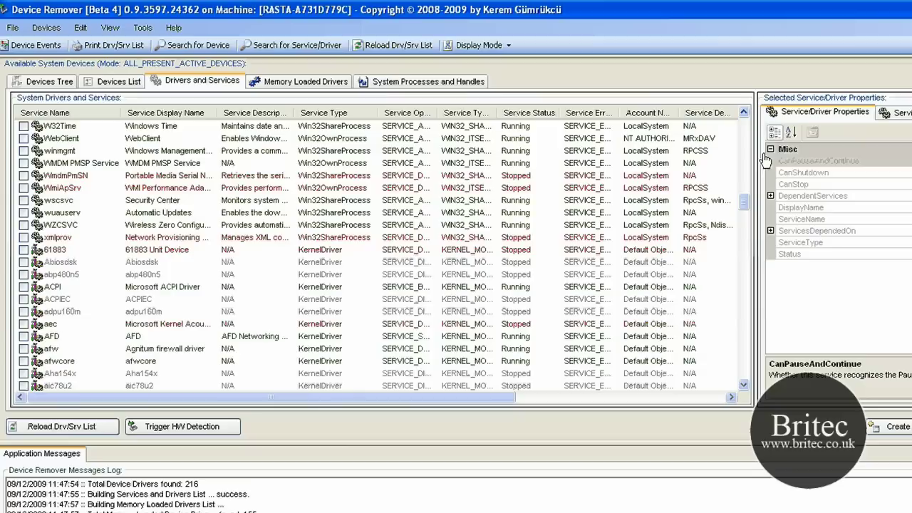
left_click_drag(745, 208, 744, 130)
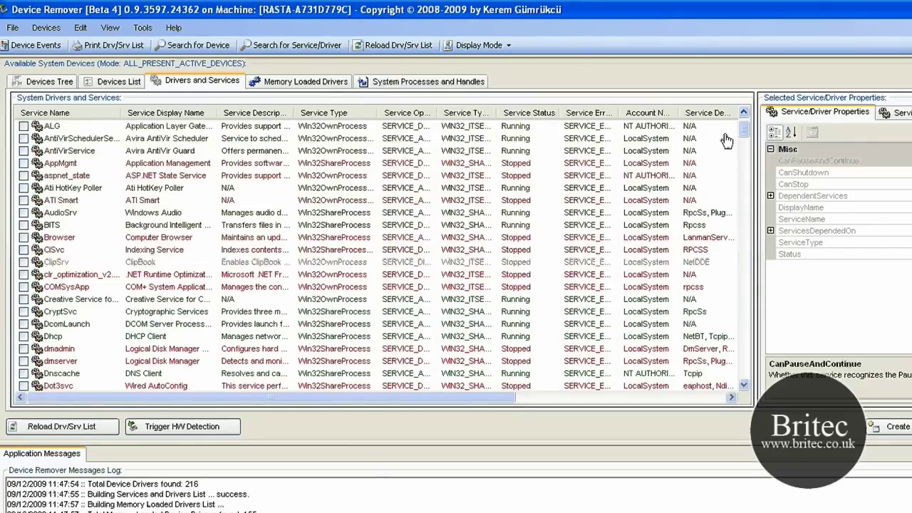
left_click(290, 84)
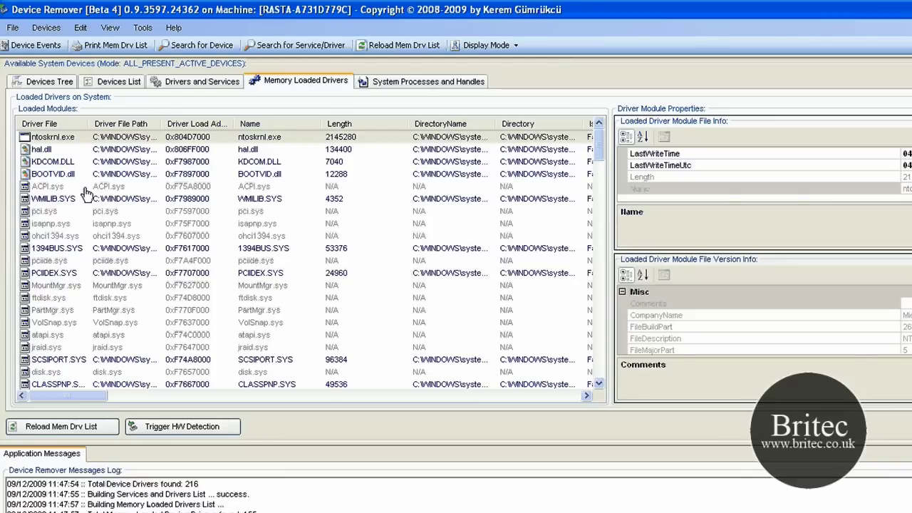
- Open hal.dll's driver binary location, the system32 folder holding HAL.DLL
mouse_move(40, 155)
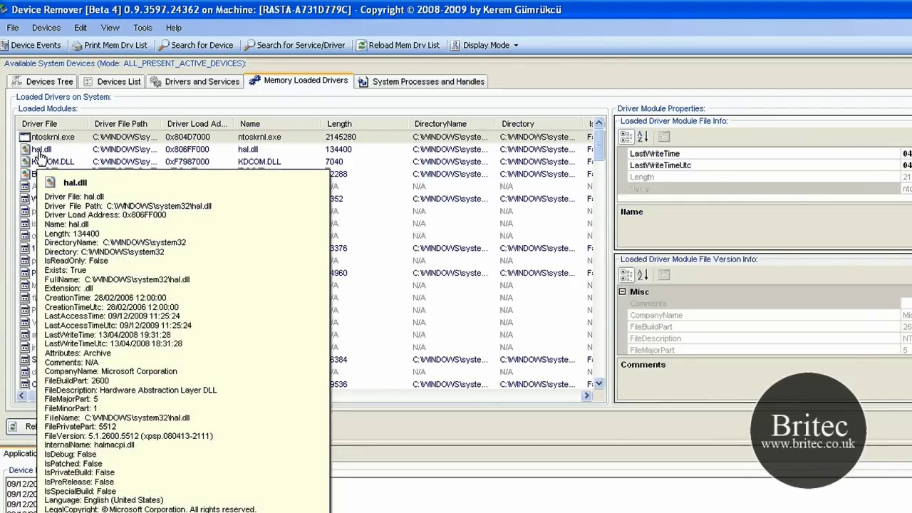
left_click(39, 150)
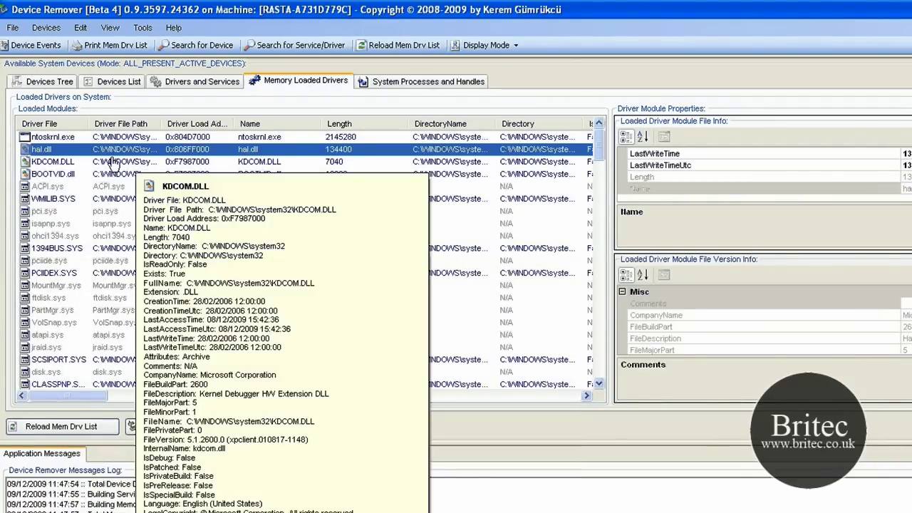
mouse_move(100, 156)
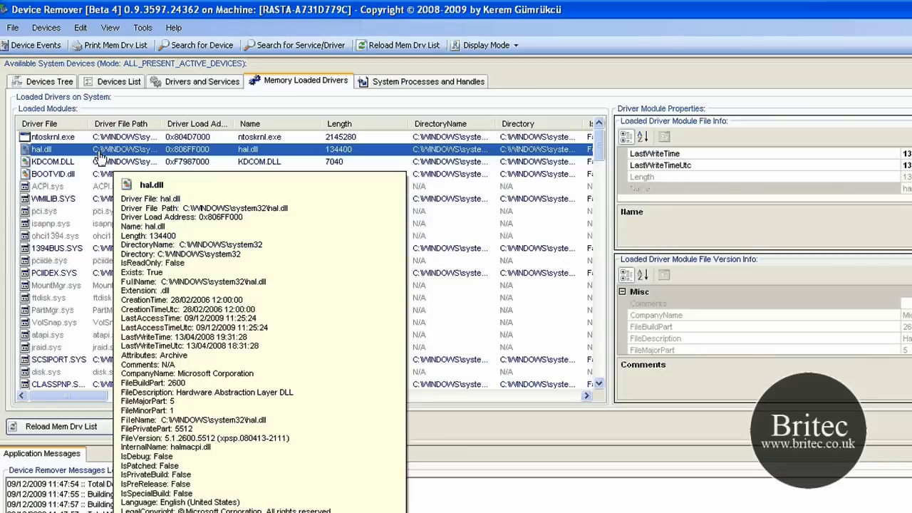
right_click(57, 153)
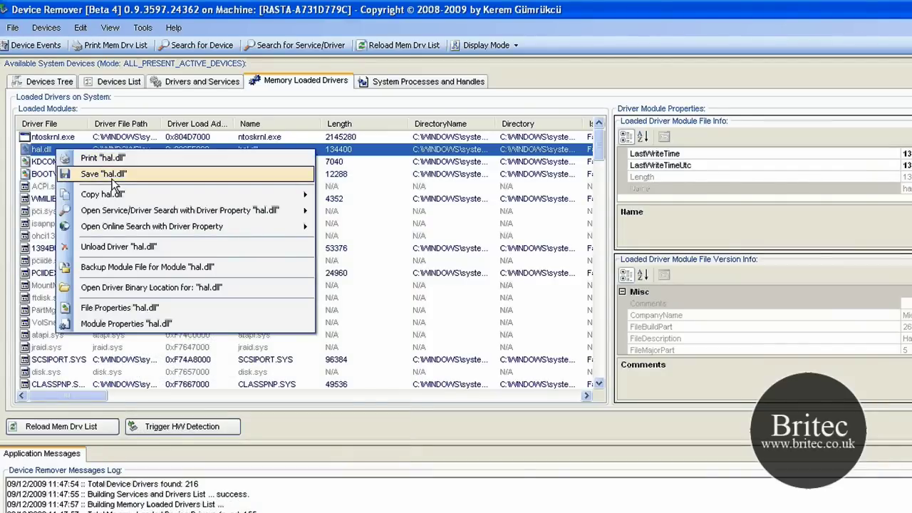
mouse_move(140, 200)
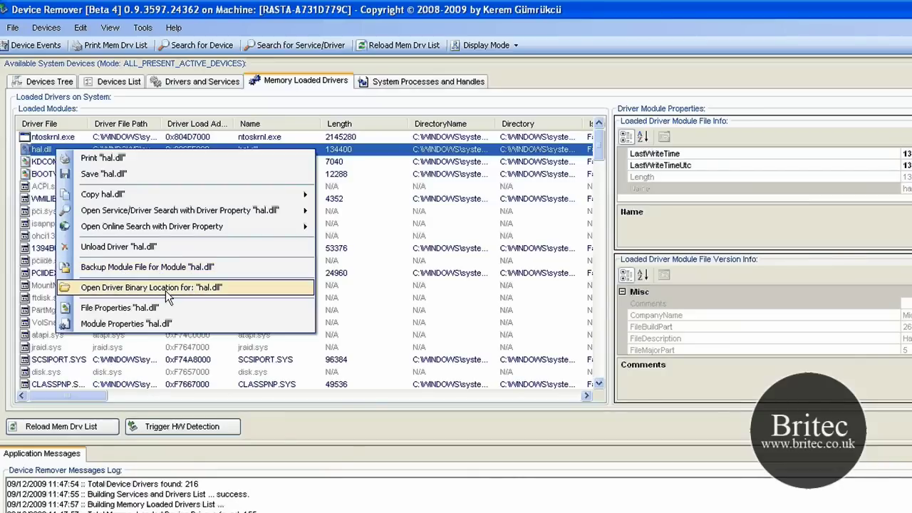
left_click(165, 291)
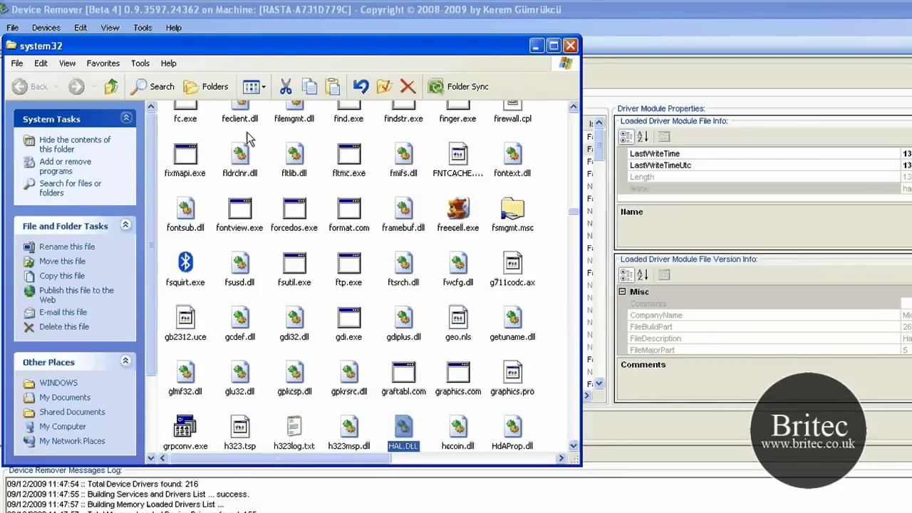
- Close the system32 folder and dismiss hal.dll's actions menu in Memory Loaded Drivers
mouse_move(399, 428)
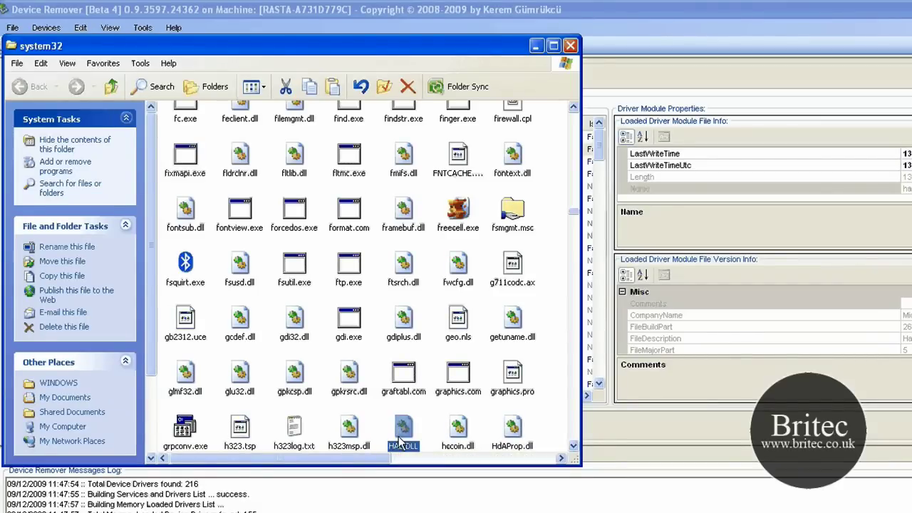
left_click(570, 46)
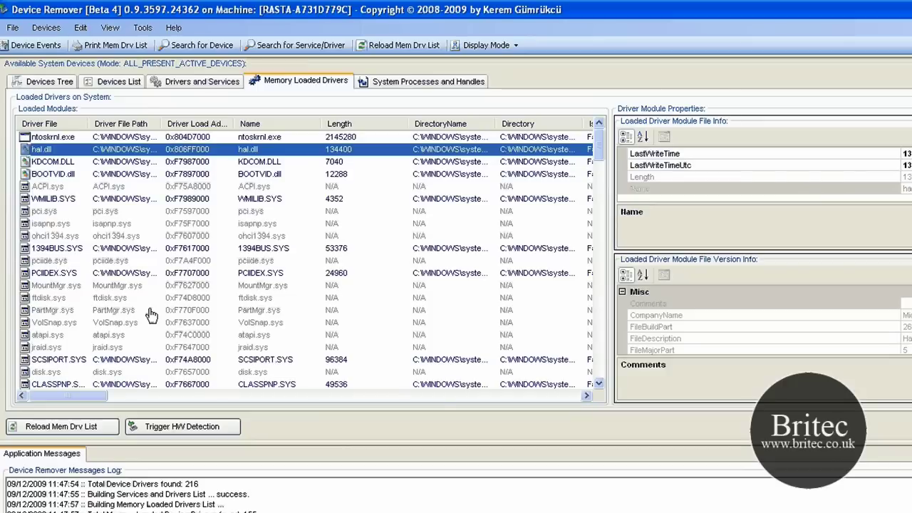
right_click(56, 148)
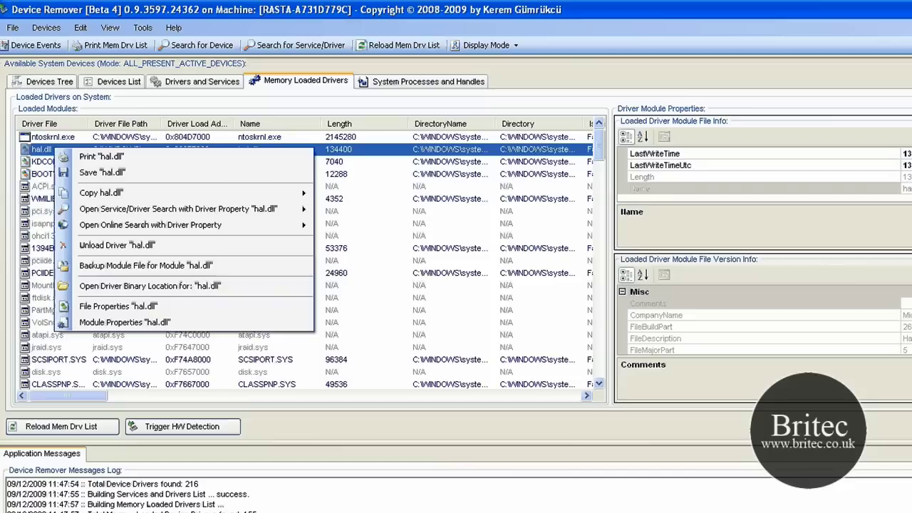
left_click(436, 491)
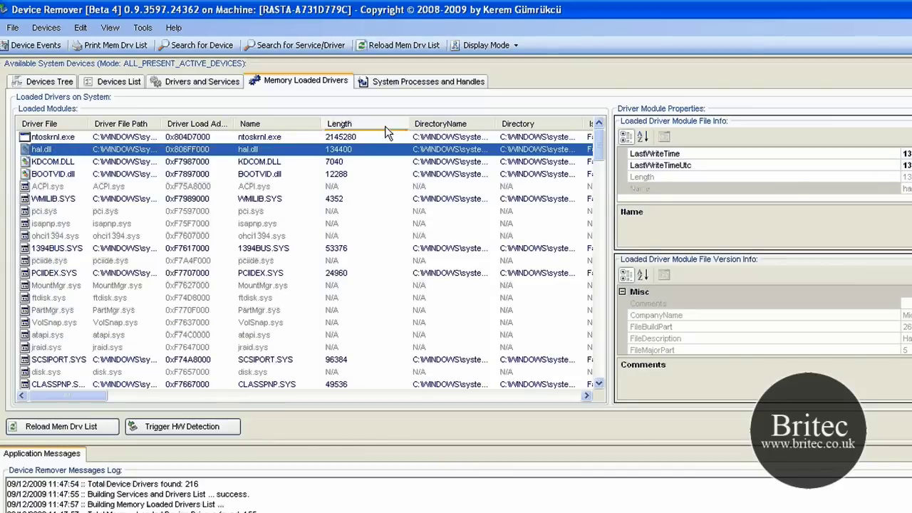
- Switch to System Processes and Handles and inspect csrss's actions menu, Services and properties
left_click(402, 84)
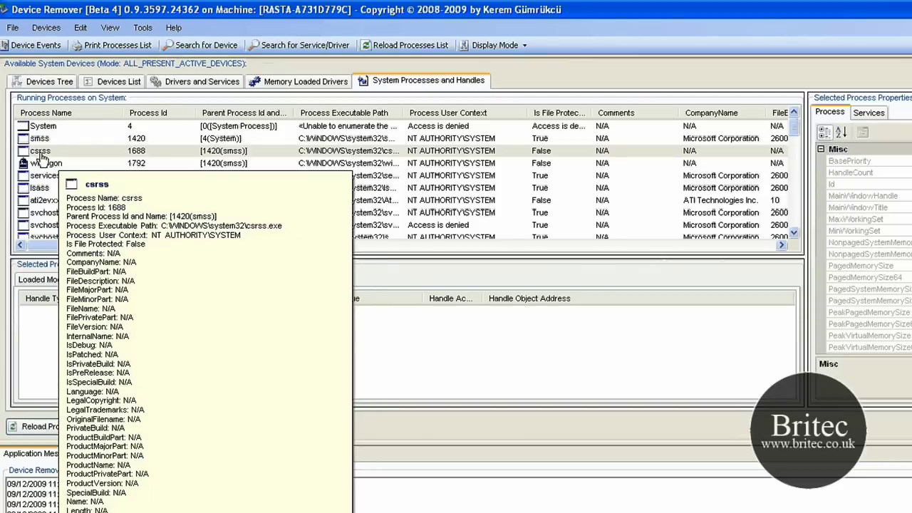
left_click(41, 155)
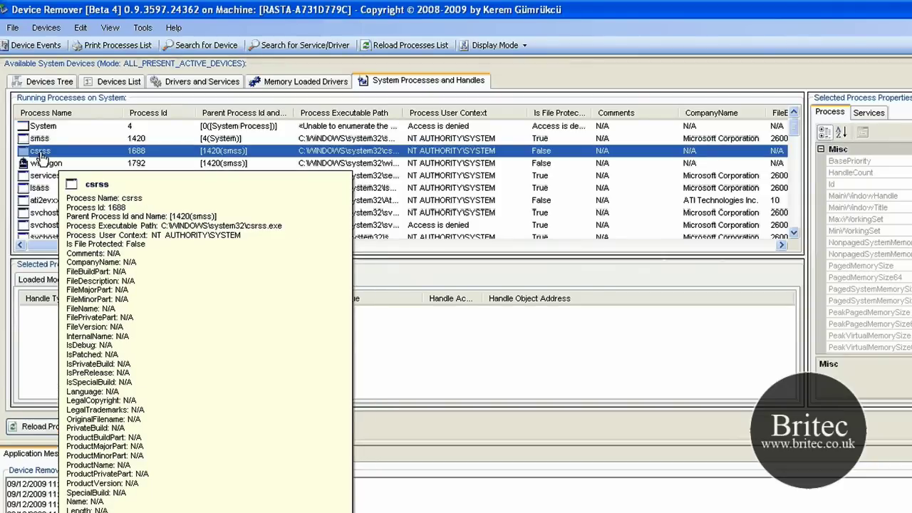
right_click(42, 154)
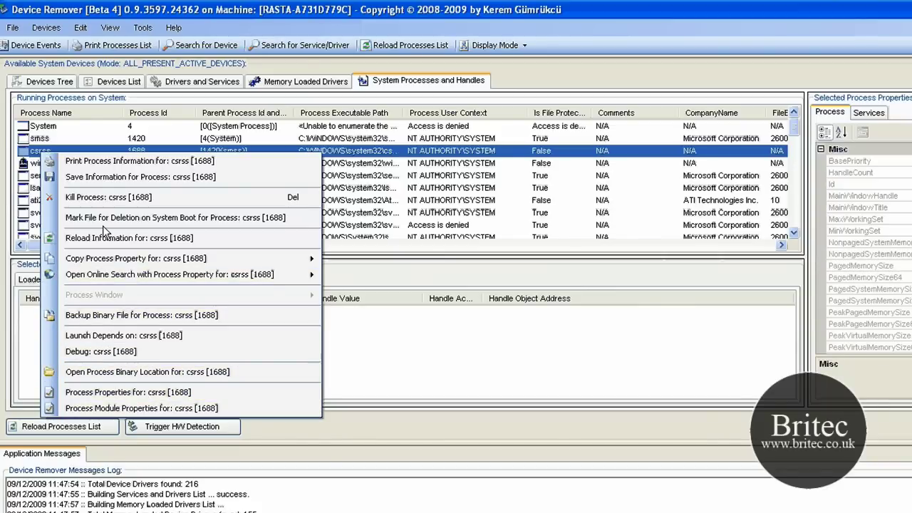
left_click(360, 371)
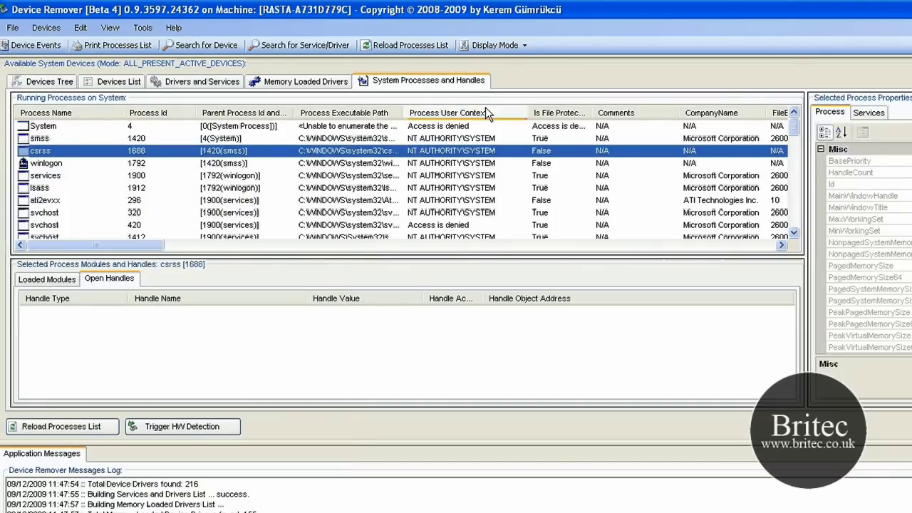
left_click(859, 120)
left_click(843, 114)
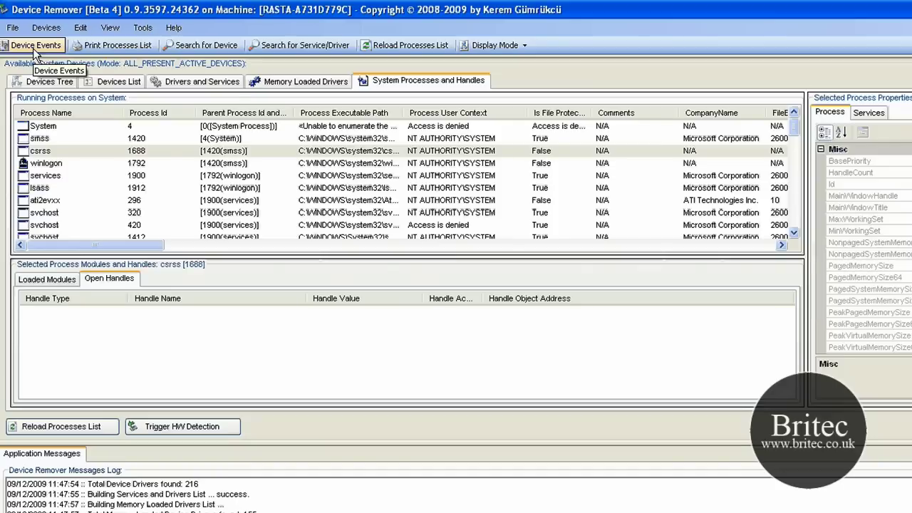
left_click(43, 151)
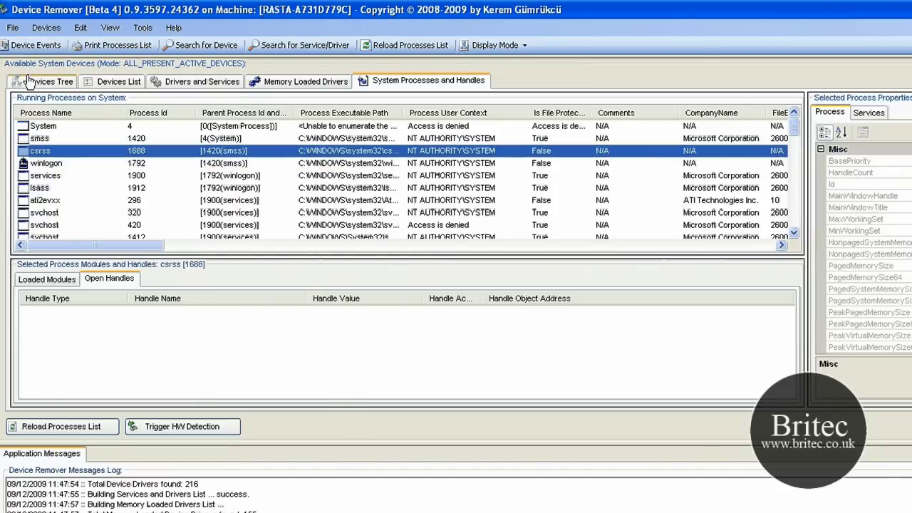
left_click(28, 47)
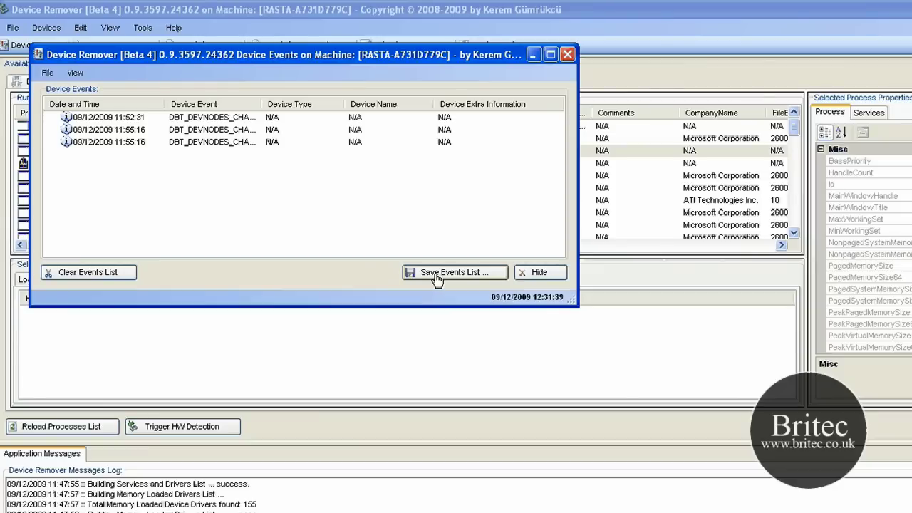
left_click(567, 54)
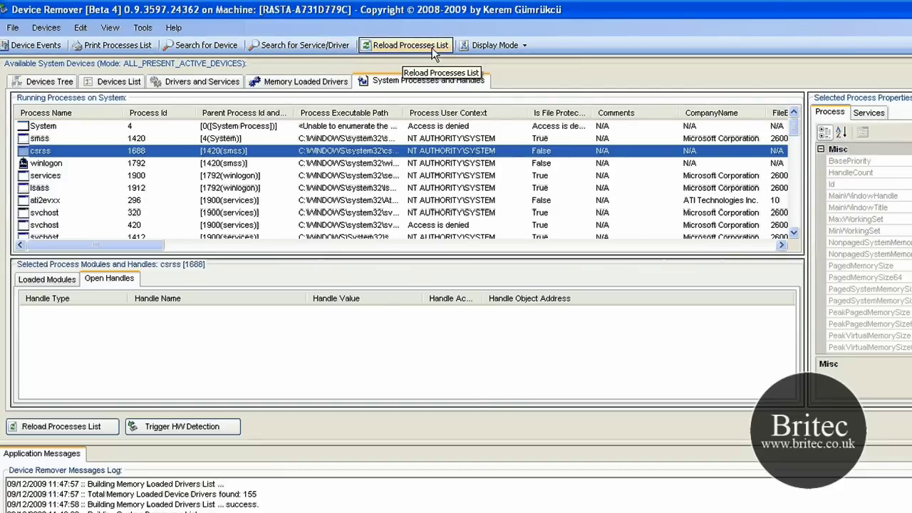
- Browse the Display Mode choices and the File, Edit, View and Tools menus with their Application and System submenus
left_click(507, 47)
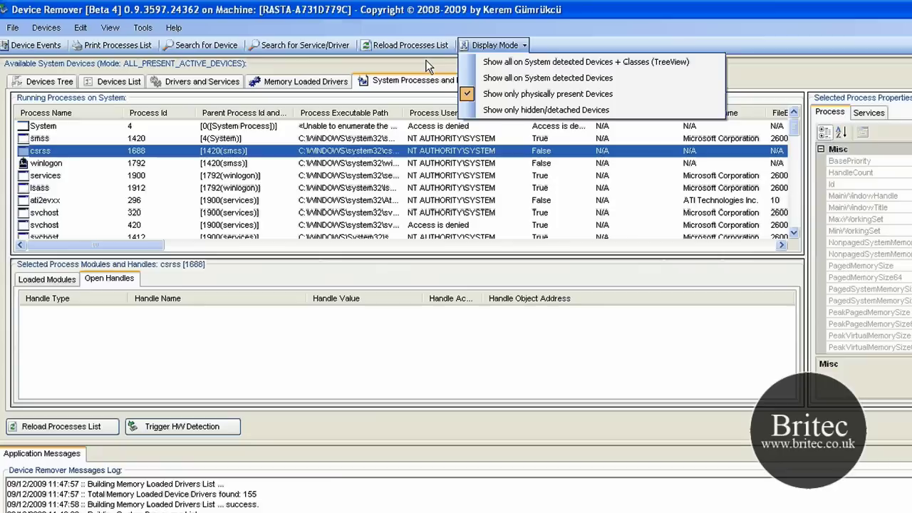
left_click(113, 28)
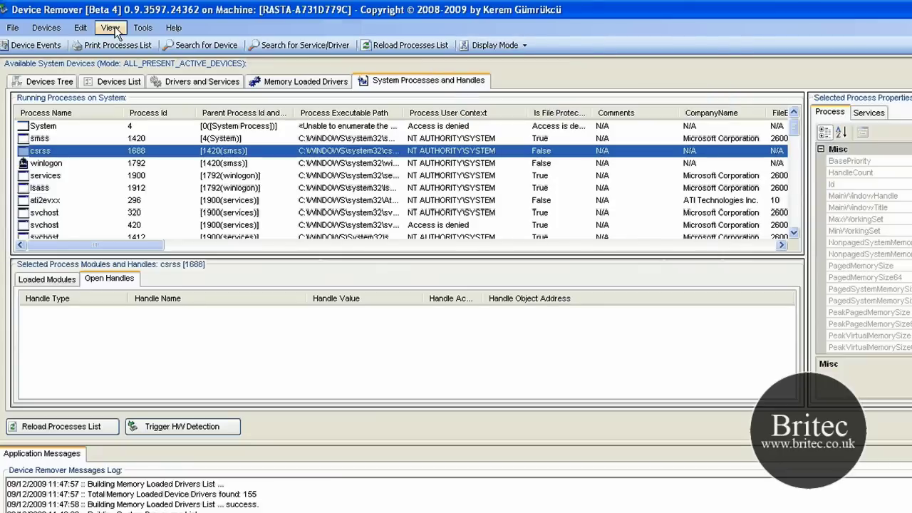
left_click(12, 30)
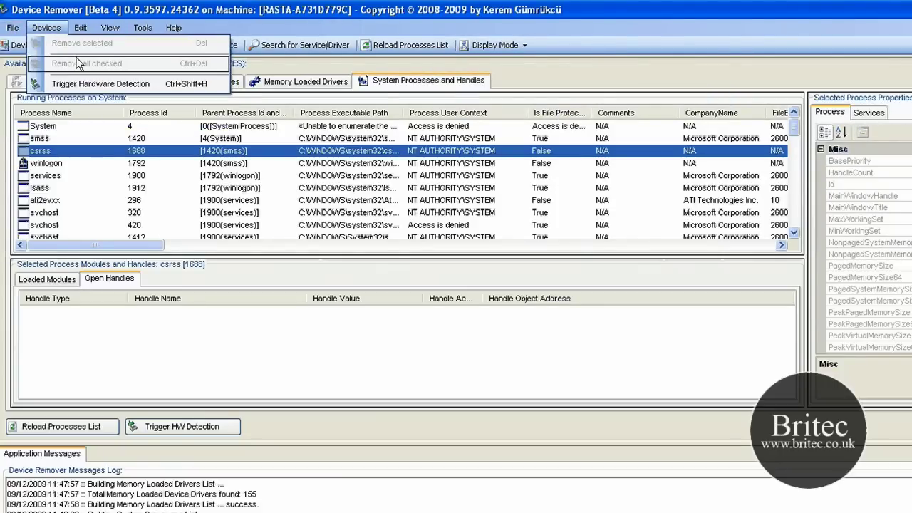
left_click(79, 29)
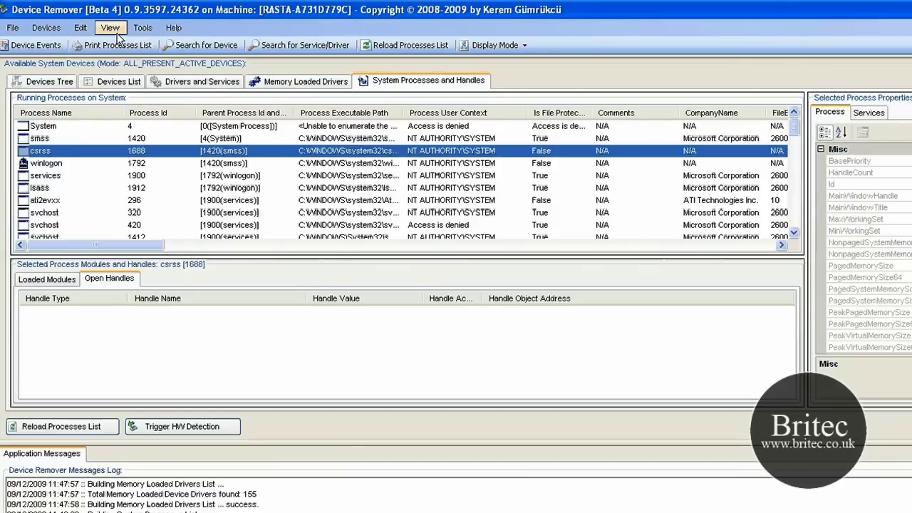
left_click(142, 27)
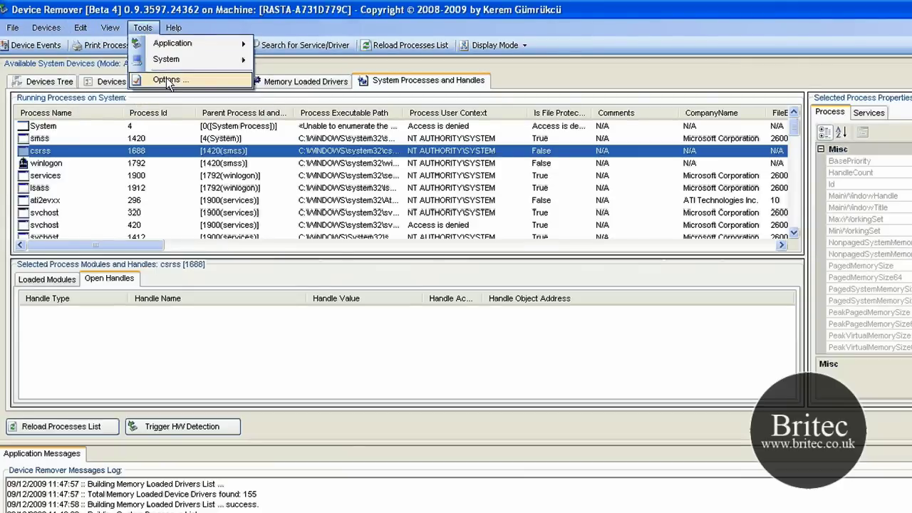
mouse_move(163, 49)
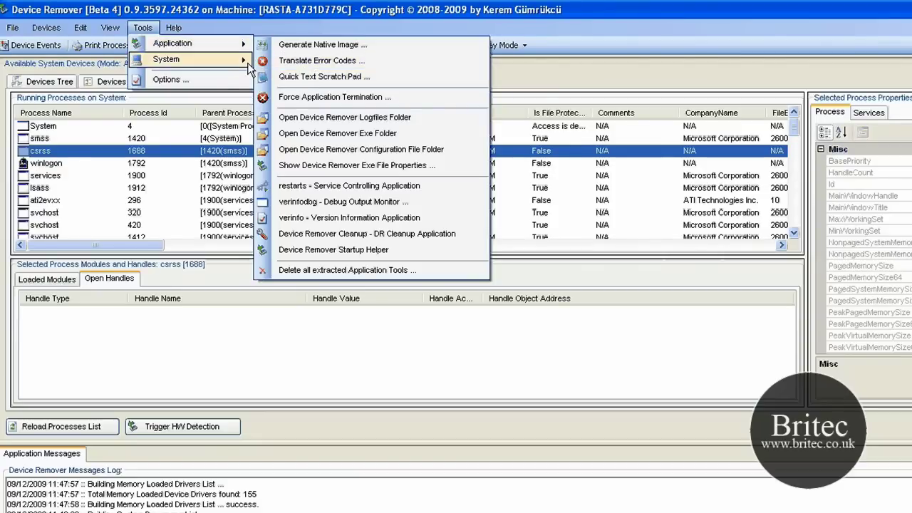
mouse_move(249, 64)
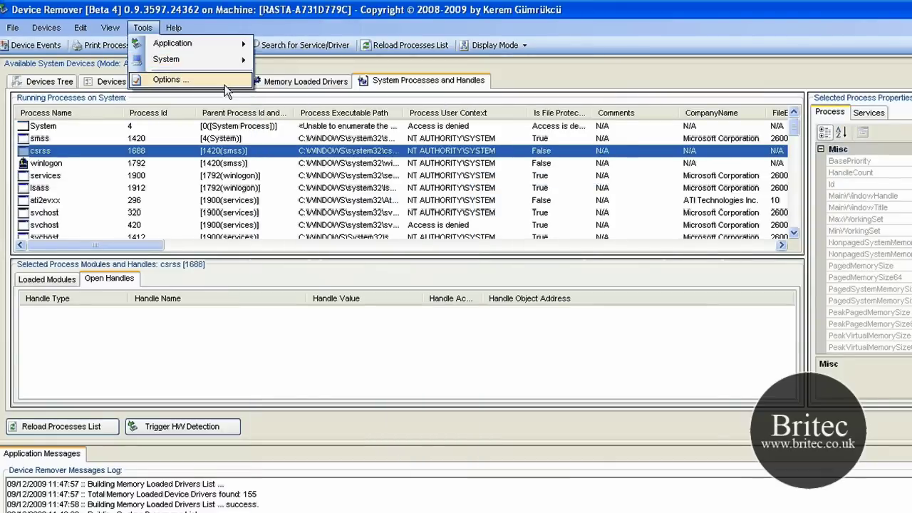
- Check the update servers under Tools > Options > Application Update Options, close it, and browse Help
left_click(167, 80)
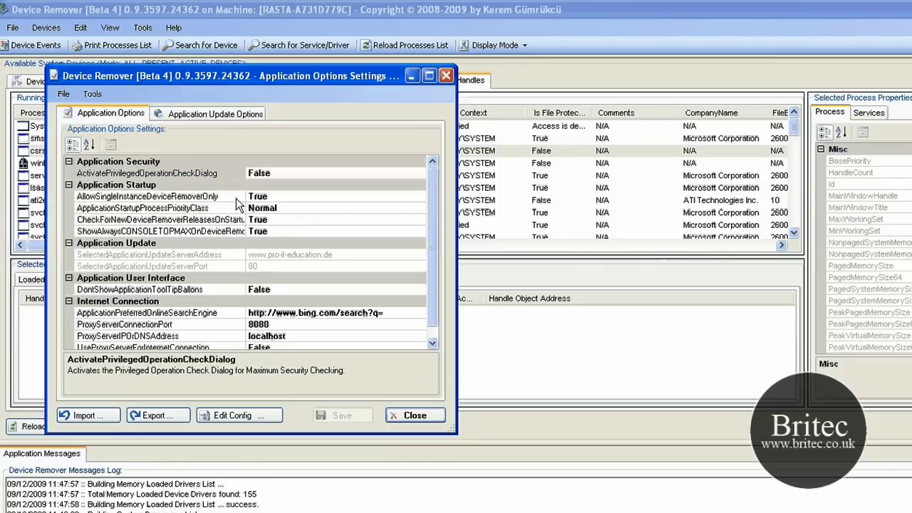
left_click(218, 115)
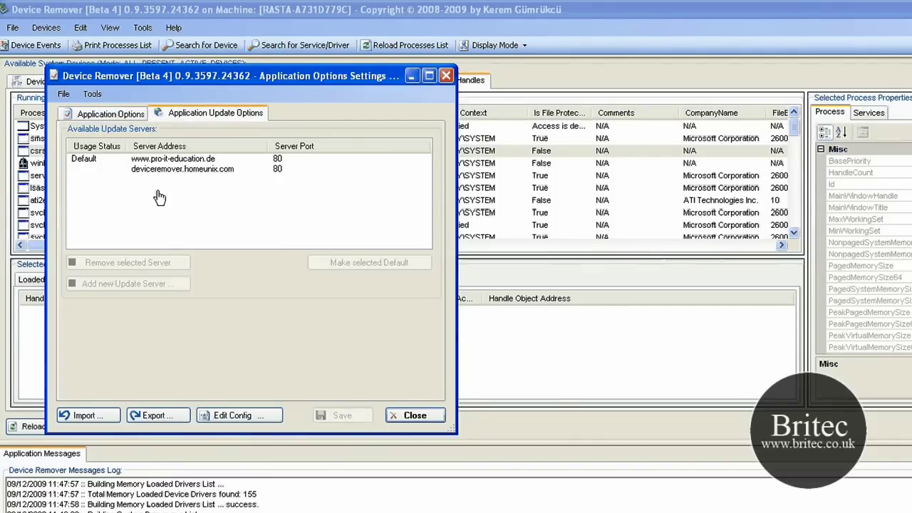
left_click(445, 76)
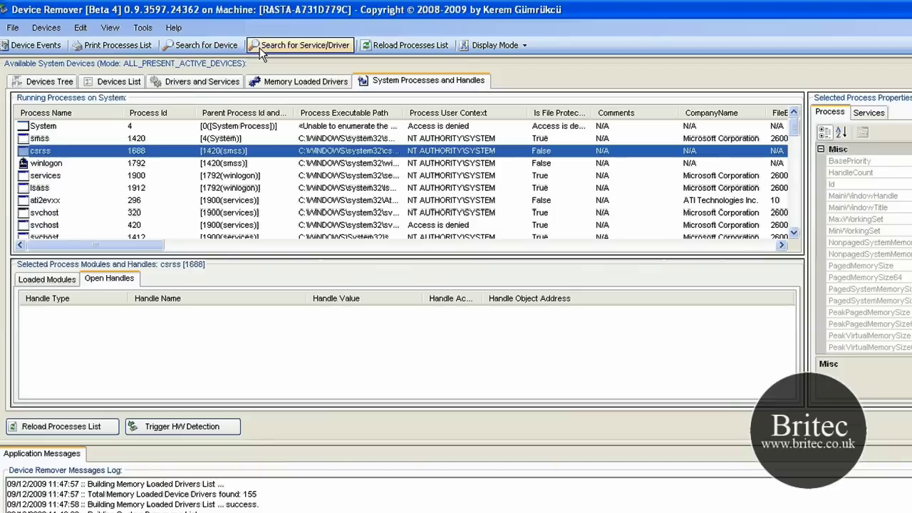
left_click(173, 28)
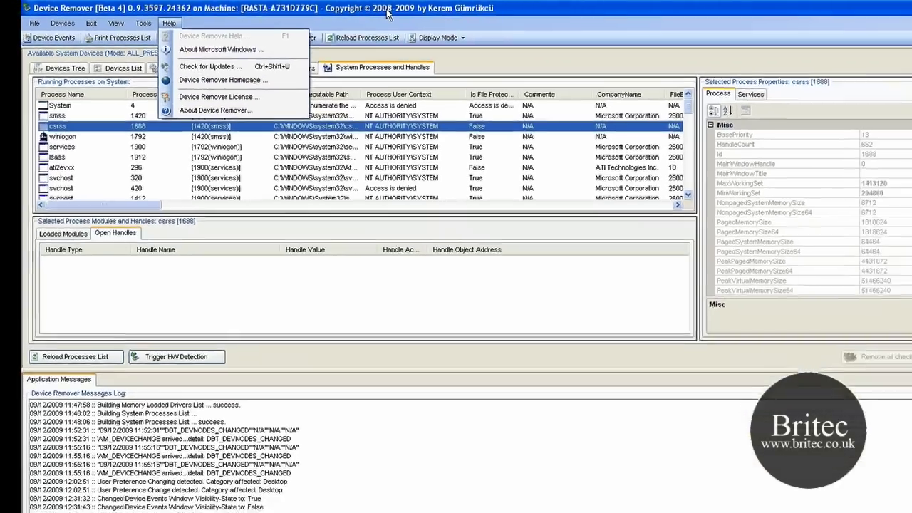
left_click(465, 394)
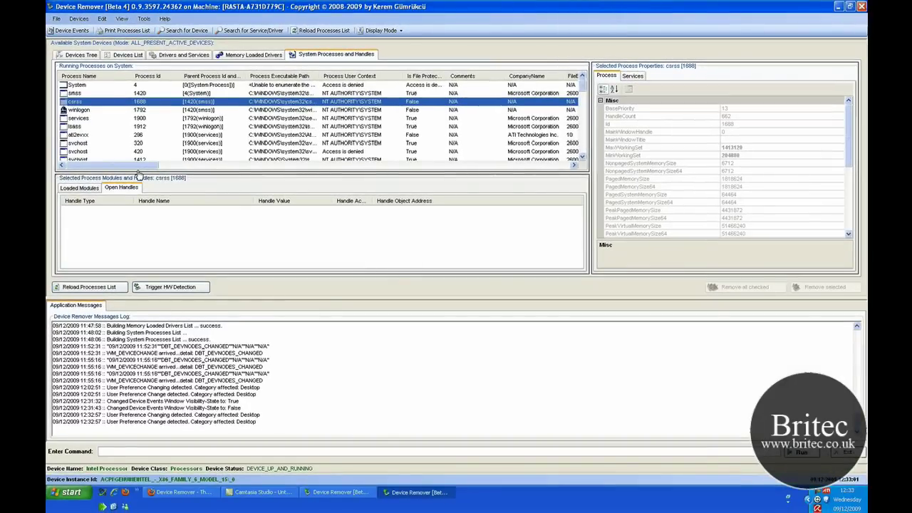
- Show the modules loaded by csrss, then return to the Devices Tree tab
left_click(81, 191)
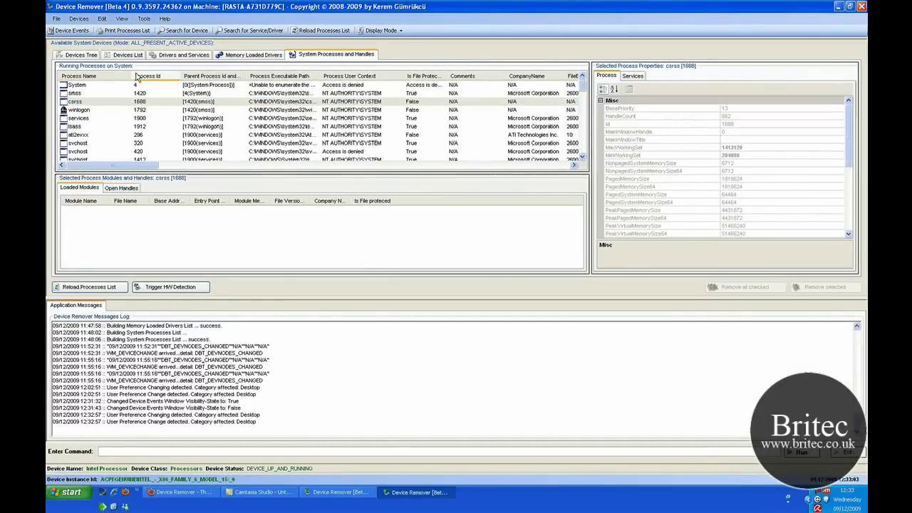
left_click(81, 55)
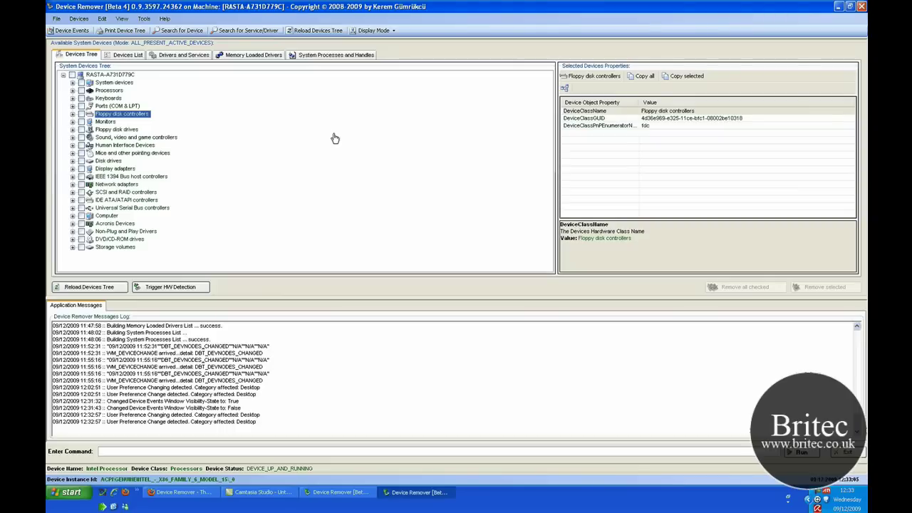